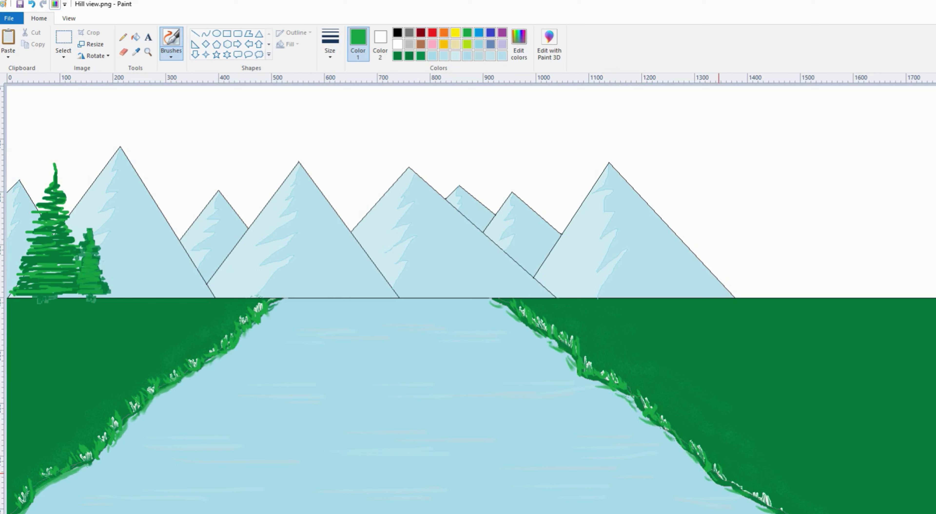
Step: Paint light green grass strokes along the horizon line on both banks of the river
drag(772, 509, 776, 494)
drag(122, 295, 141, 294)
drag(206, 297, 248, 297)
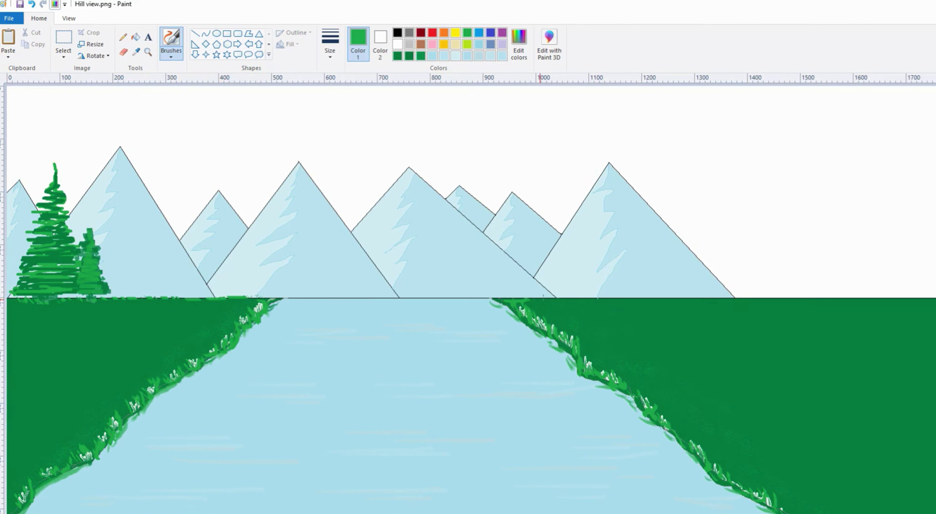
drag(574, 295, 764, 299)
Step: Paint three pine trees of different heights in green tones on the right bank with the Watercolor brush at its thinnest size
click(171, 53)
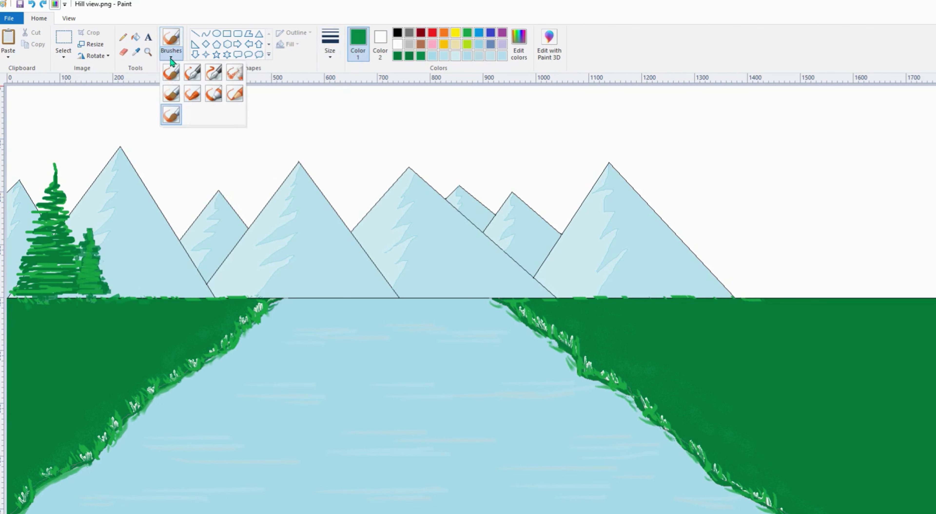
click(172, 115)
click(330, 55)
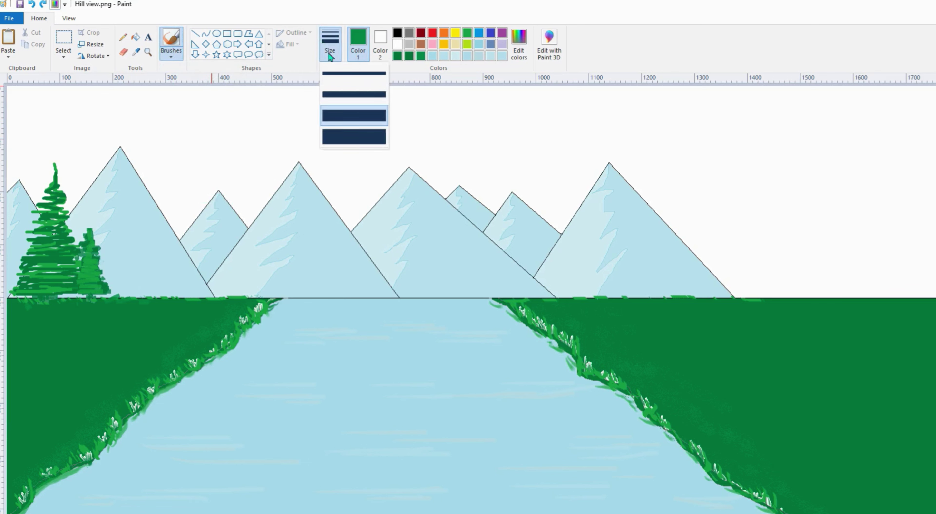
click(330, 74)
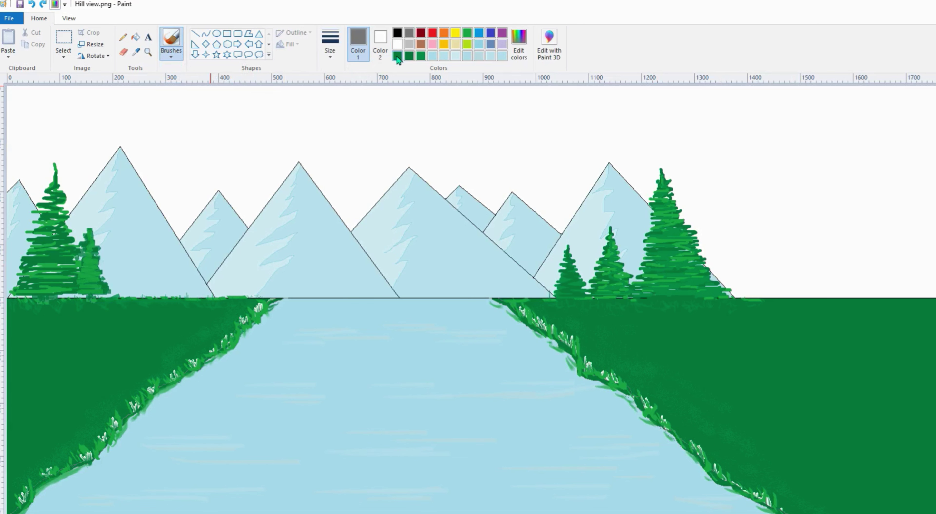
Step: Paint a row of dark green bushes along the horizon from the tallest right-bank pine to the canvas's right side
click(398, 56)
drag(775, 290, 935, 290)
mouse_move(822, 288)
mouse_down()
mouse_move(726, 283)
mouse_move(832, 279)
mouse_move(858, 289)
mouse_move(889, 276)
mouse_move(935, 289)
mouse_up()
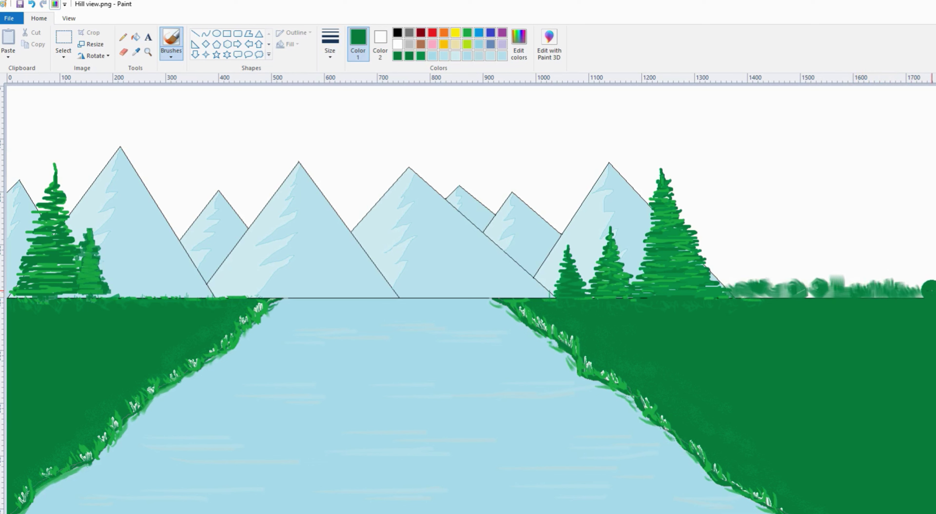
Step: Paint light green tops over the bush row with the Crayon brush, extending them to the foot of the tallest pine
click(171, 54)
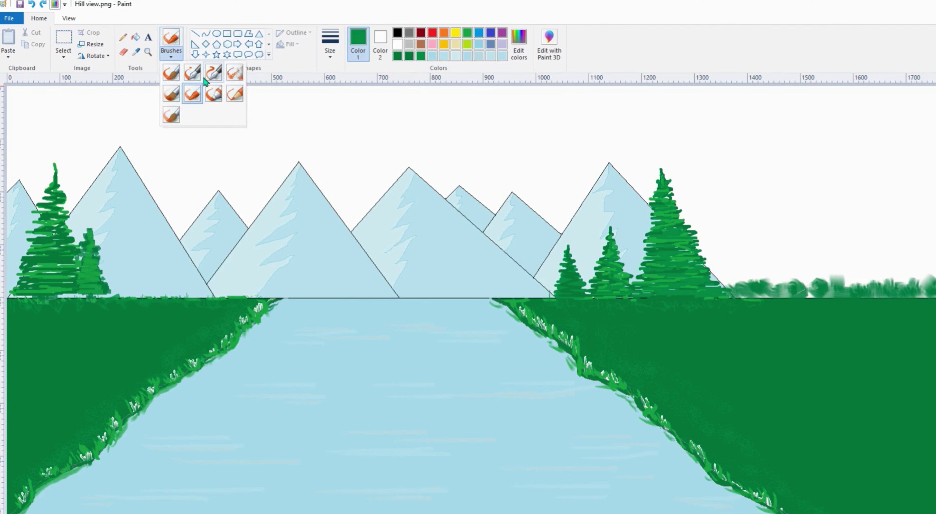
click(195, 96)
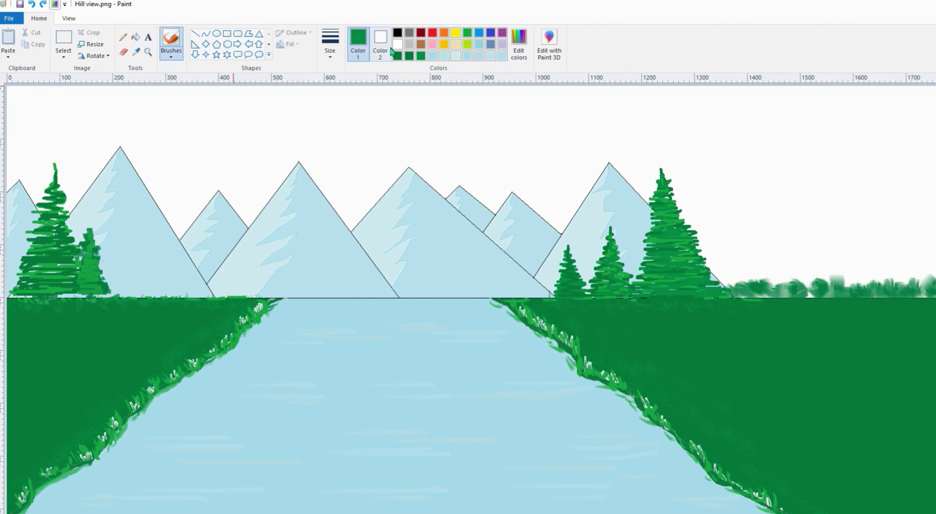
click(468, 33)
mouse_move(779, 282)
mouse_down()
mouse_move(753, 280)
mouse_move(930, 279)
mouse_up()
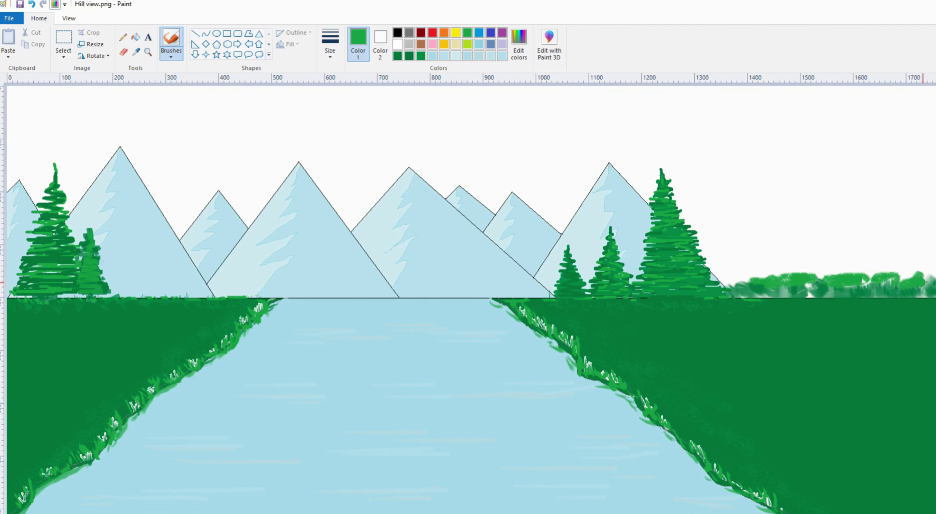
drag(749, 286, 718, 281)
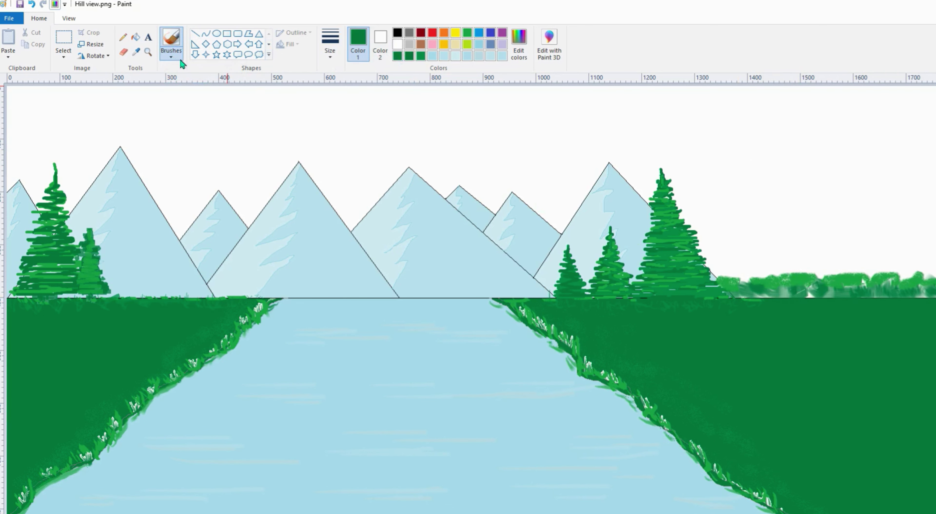
Step: Shade individual bushes in the row with short dark green strokes, and undo the last stroke
click(172, 54)
click(177, 102)
click(330, 43)
drag(735, 281, 741, 293)
mouse_move(775, 275)
mouse_down()
mouse_move(781, 299)
mouse_move(810, 296)
mouse_up()
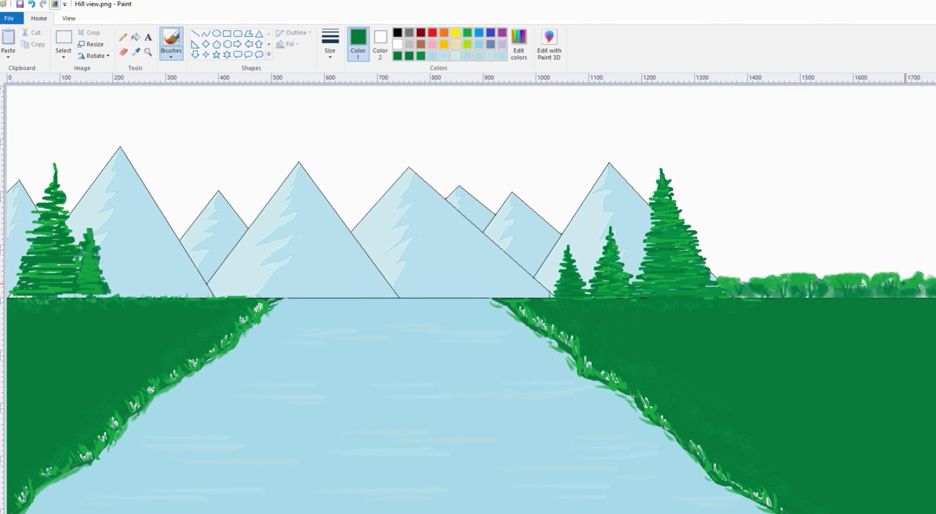
drag(919, 283, 921, 298)
key(ctrl+z)
Step: Darken the base of the bush row in dark green with the Watercolor brush at its third size
click(171, 58)
click(171, 74)
click(330, 51)
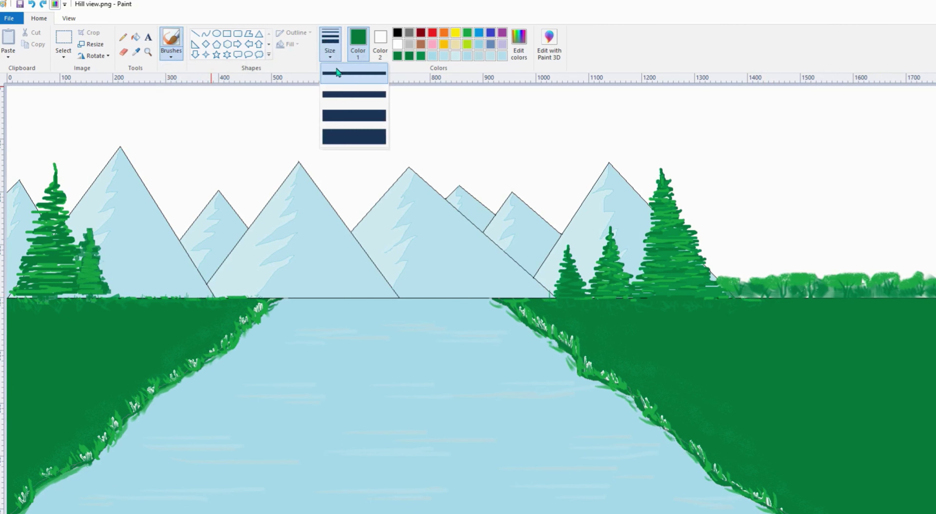
click(341, 120)
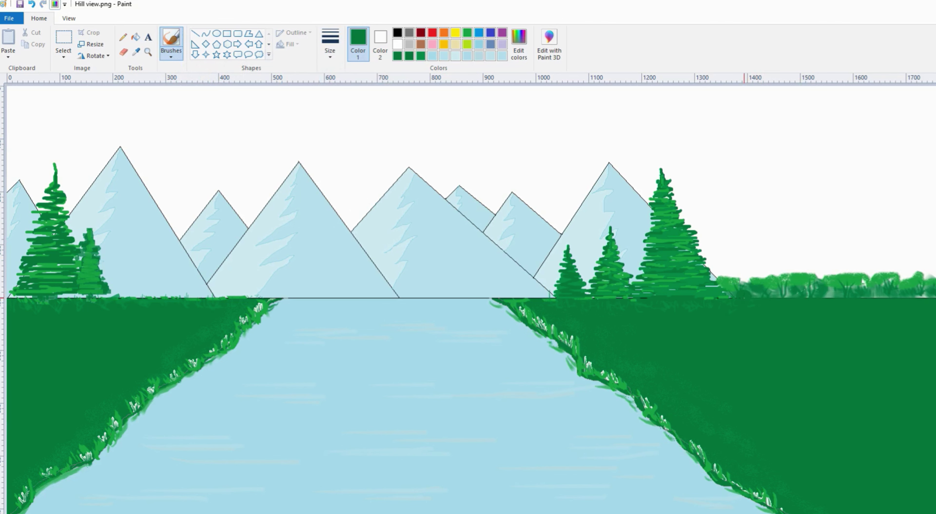
drag(783, 293, 928, 295)
Step: Paint rounded medium green bush tops over the right half of the bush row
click(171, 54)
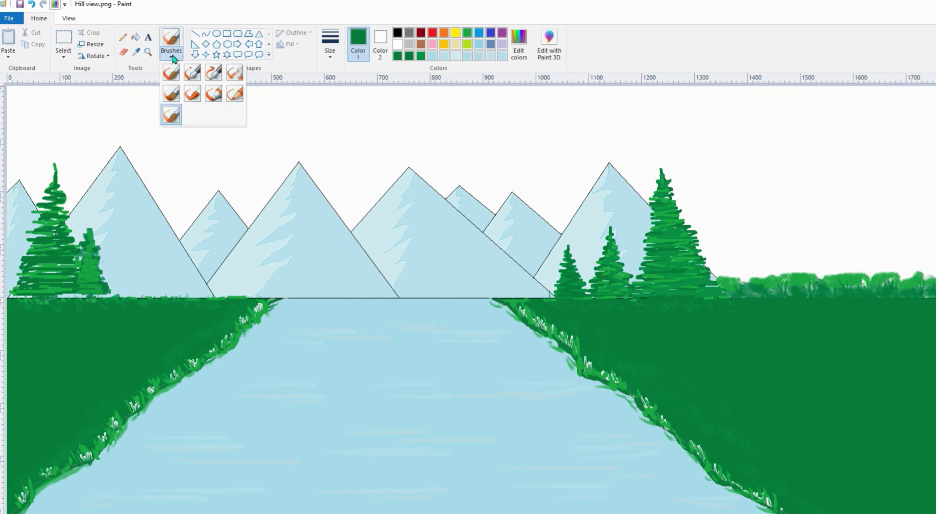
click(168, 76)
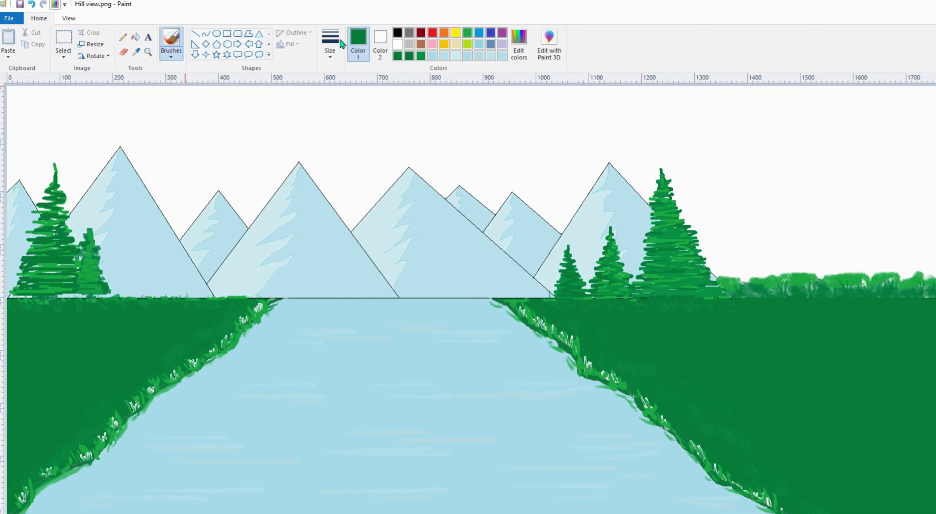
click(330, 45)
click(339, 105)
mouse_move(830, 278)
mouse_down()
mouse_move(858, 273)
mouse_move(847, 269)
mouse_move(889, 273)
mouse_up()
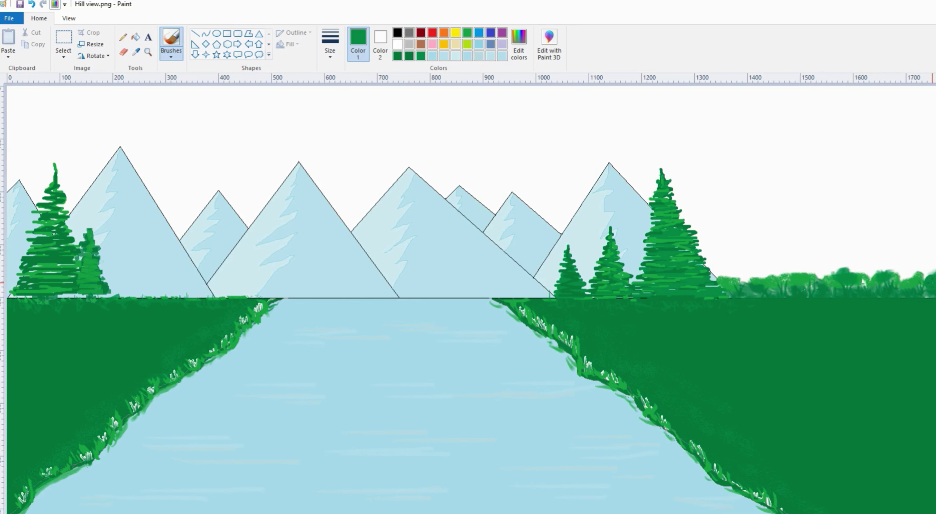
Step: Set the brush to its thickest size and mix a custom dark brown from the palette's brown
click(421, 44)
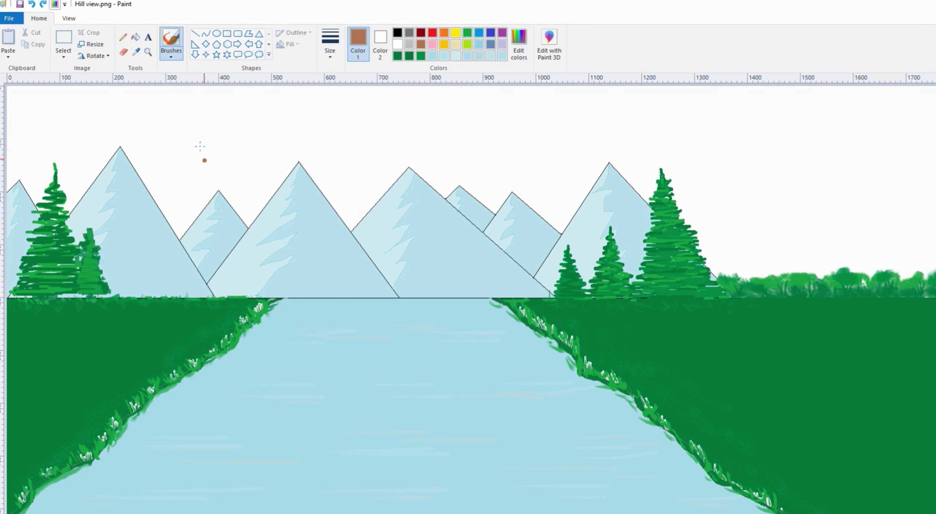
click(171, 57)
click(178, 74)
click(331, 47)
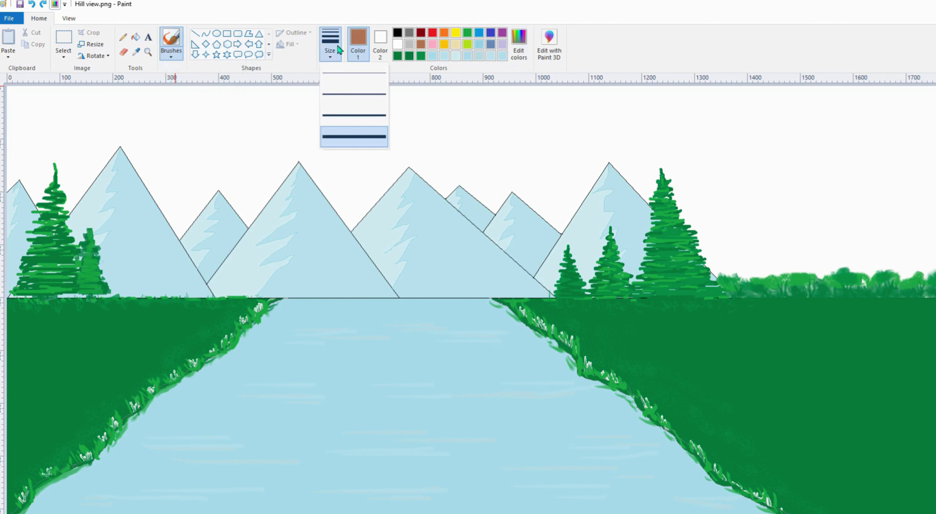
click(360, 138)
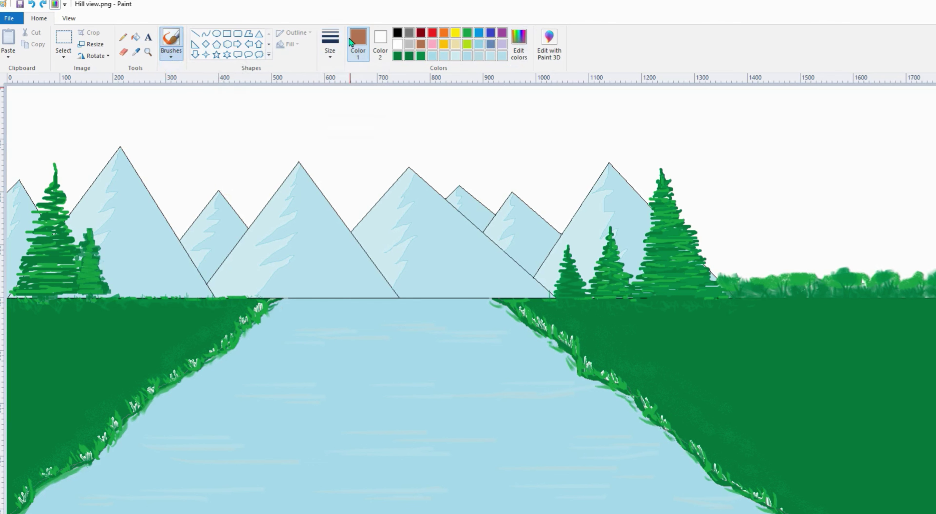
click(519, 44)
drag(611, 247, 613, 268)
click(415, 345)
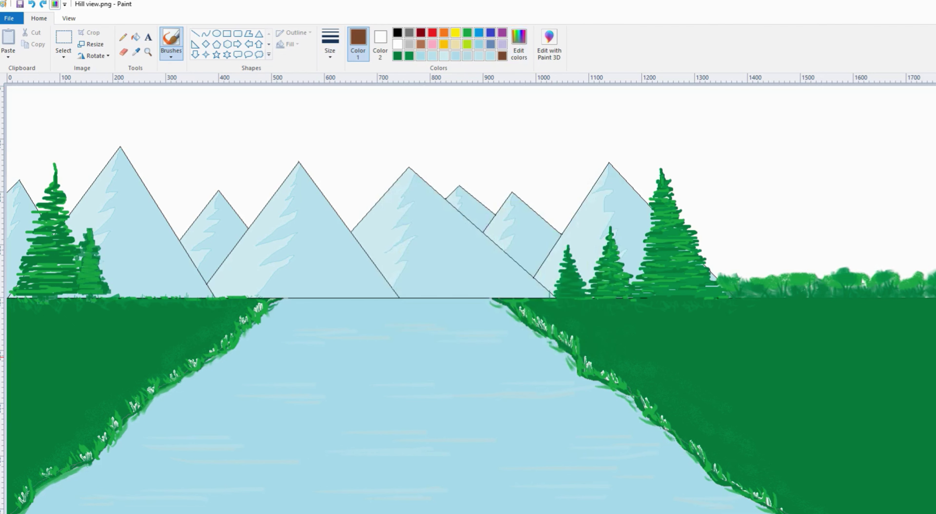
Step: Paint a dark brown tree trunk with forked branches in the right foreground and save the picture
drag(921, 251, 926, 300)
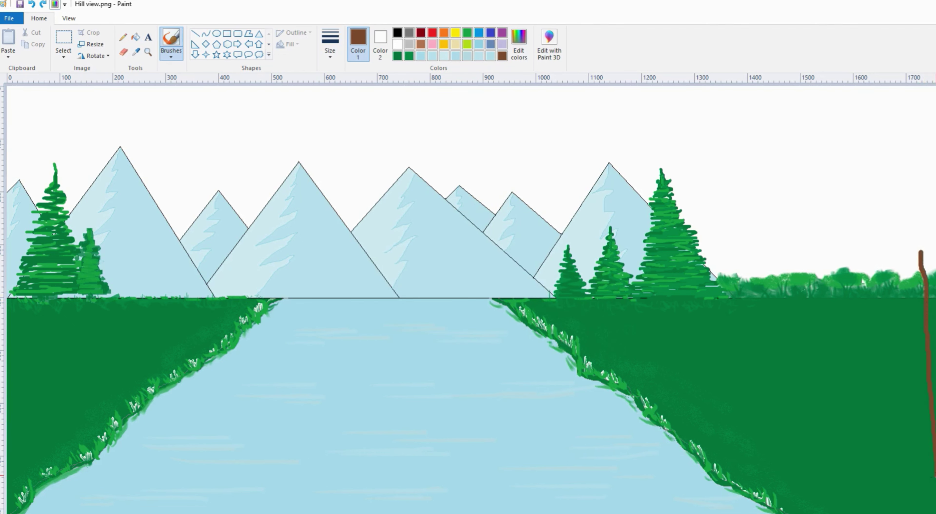
mouse_move(893, 235)
mouse_down()
mouse_move(923, 255)
mouse_move(925, 205)
mouse_move(908, 220)
mouse_move(898, 209)
mouse_move(925, 193)
mouse_move(896, 226)
mouse_move(923, 238)
mouse_move(929, 283)
mouse_move(934, 258)
mouse_move(931, 286)
mouse_up()
mouse_move(923, 198)
mouse_down()
mouse_move(934, 181)
mouse_move(923, 191)
mouse_move(911, 182)
mouse_move(930, 185)
mouse_up()
mouse_move(894, 226)
mouse_down()
mouse_move(865, 222)
mouse_move(874, 246)
mouse_up()
key(ctrl+s)
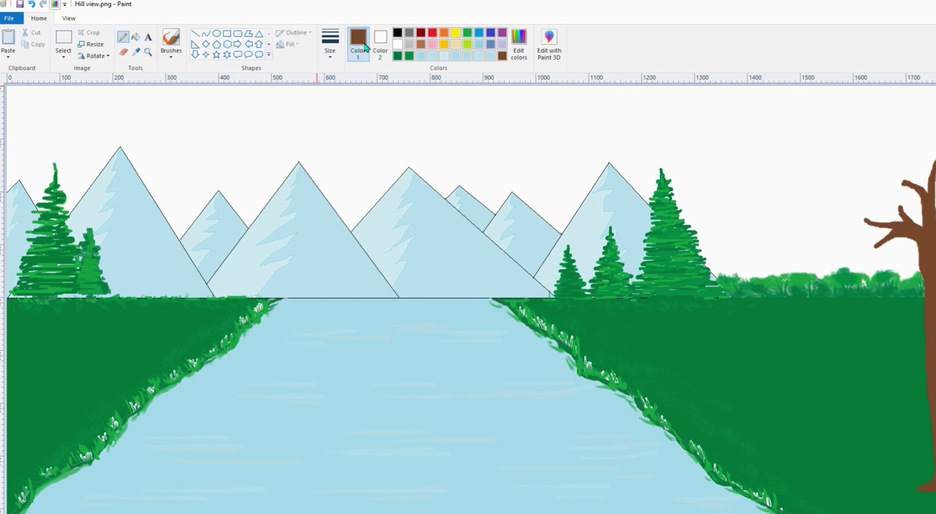
Step: Outline a bumpy tree crown around the branches in black and fill it with dark green
click(398, 33)
mouse_move(865, 219)
mouse_down()
mouse_move(875, 243)
mouse_move(822, 257)
mouse_move(934, 119)
mouse_up()
click(133, 39)
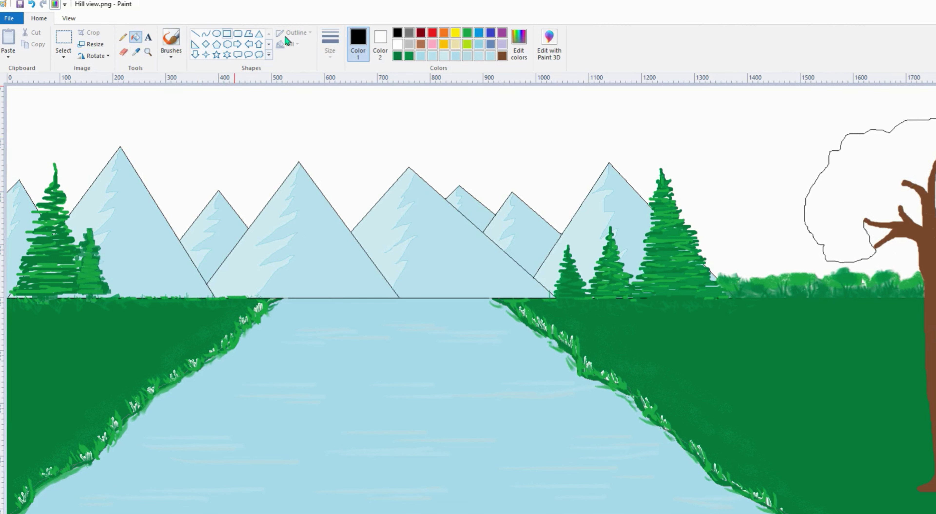
click(397, 56)
click(888, 176)
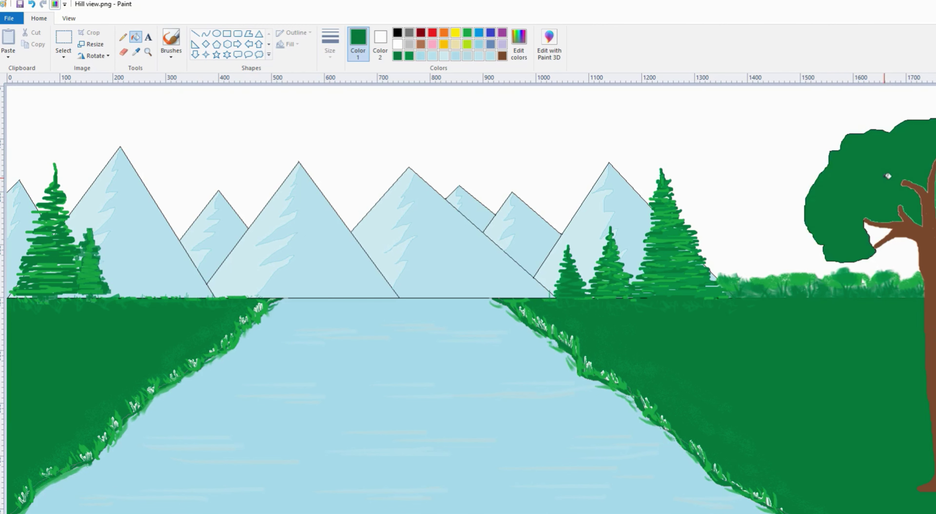
click(880, 235)
Step: Cover parts of the crown's black outline with dark green strokes using the Oil brush
click(171, 52)
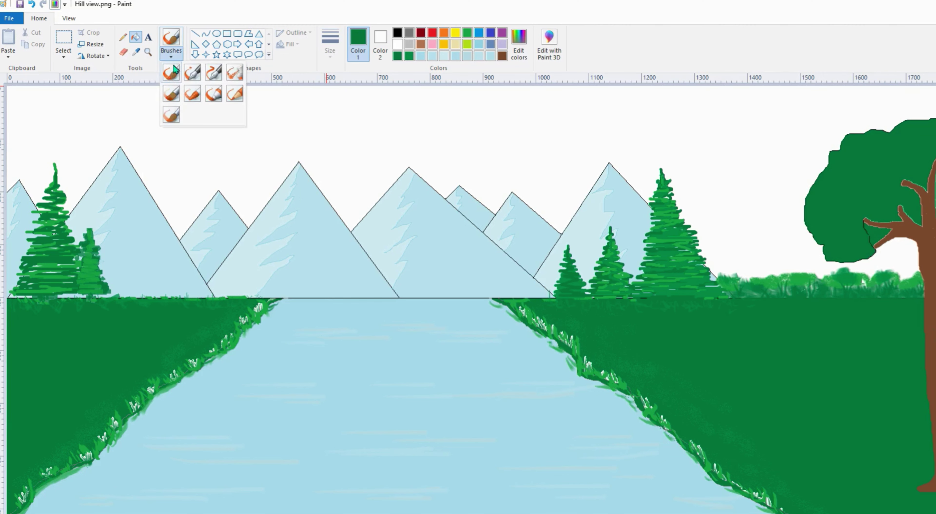
click(177, 96)
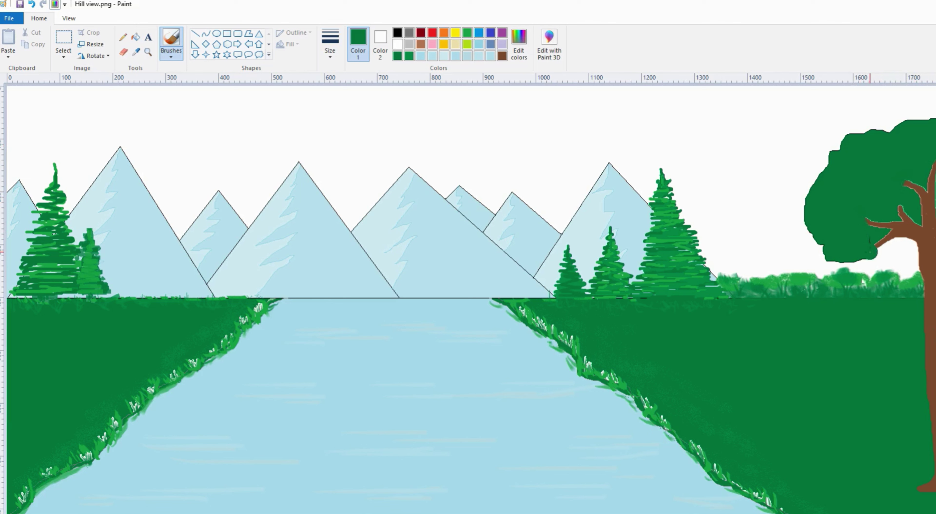
mouse_move(822, 174)
mouse_down()
mouse_move(846, 160)
mouse_move(848, 140)
mouse_move(805, 196)
mouse_up()
drag(840, 143, 834, 150)
drag(886, 128, 891, 130)
drag(914, 120, 890, 124)
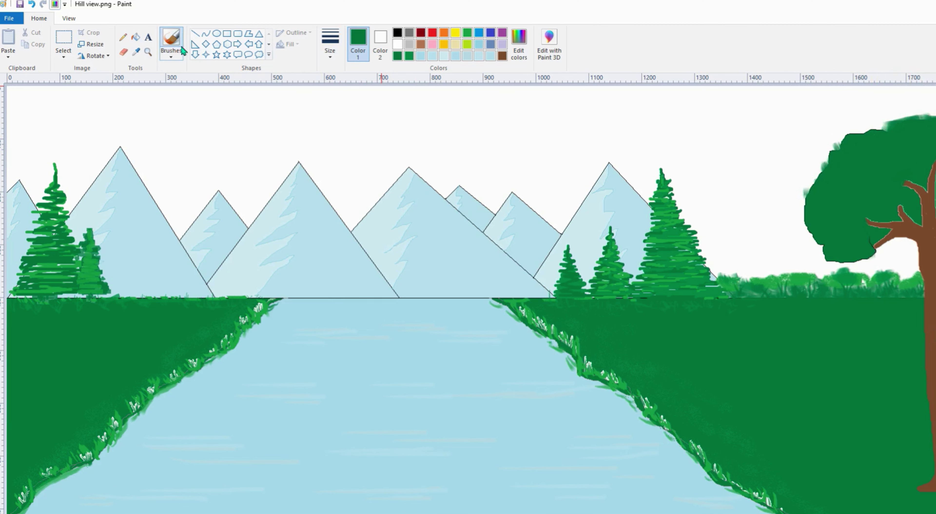
Step: Spray dark green foliage around the whole crown edge with the Airbrush at its largest size
click(175, 55)
click(235, 73)
click(332, 56)
click(354, 137)
mouse_move(892, 134)
mouse_down()
mouse_move(868, 120)
mouse_move(927, 111)
mouse_move(861, 131)
mouse_move(887, 128)
mouse_move(820, 171)
mouse_move(836, 146)
mouse_move(832, 160)
mouse_move(865, 125)
mouse_move(816, 181)
mouse_move(808, 237)
mouse_move(805, 189)
mouse_move(802, 218)
mouse_move(814, 171)
mouse_move(849, 204)
mouse_move(836, 265)
mouse_move(876, 251)
mouse_move(897, 117)
mouse_move(926, 109)
mouse_up()
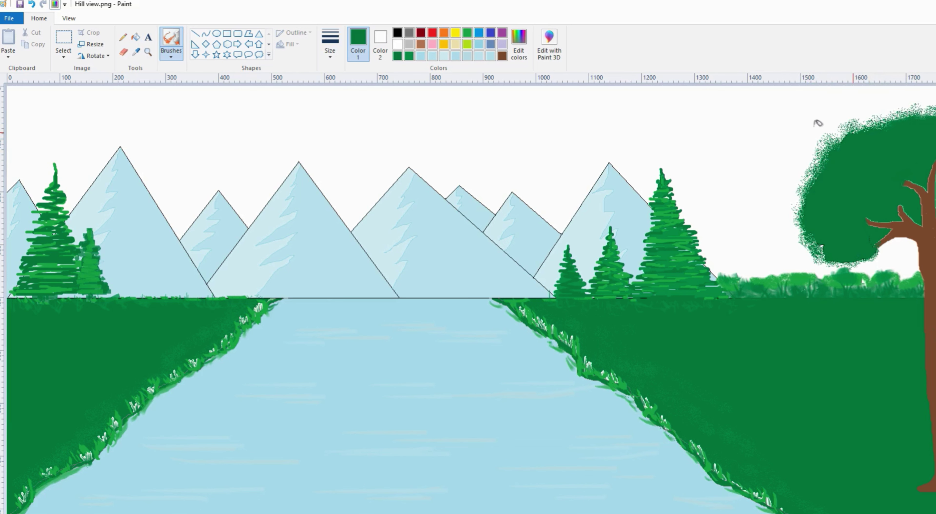
Step: Spray medium green over the crown and branches, and light green highlights along its upper and outer edges
click(409, 56)
drag(874, 230, 905, 204)
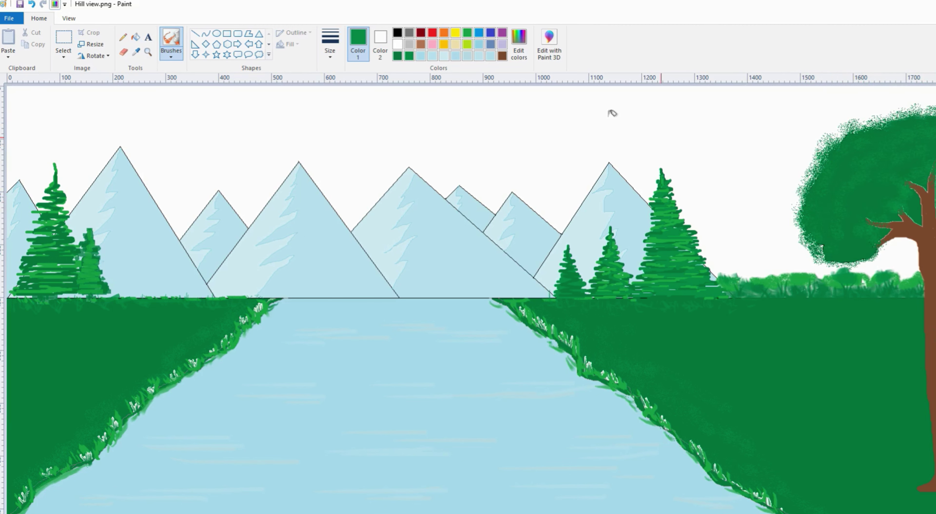
click(468, 33)
mouse_move(881, 130)
mouse_down()
mouse_move(846, 149)
mouse_move(842, 207)
mouse_move(902, 159)
mouse_move(874, 195)
mouse_move(836, 214)
mouse_move(810, 172)
mouse_move(799, 209)
mouse_move(809, 154)
mouse_move(796, 174)
mouse_move(829, 161)
mouse_move(864, 124)
mouse_up()
drag(863, 133, 930, 120)
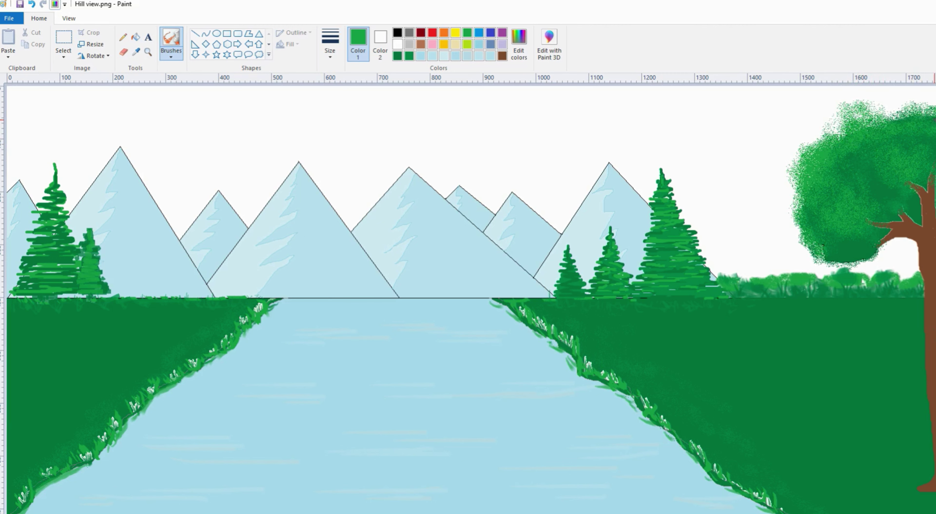
click(171, 55)
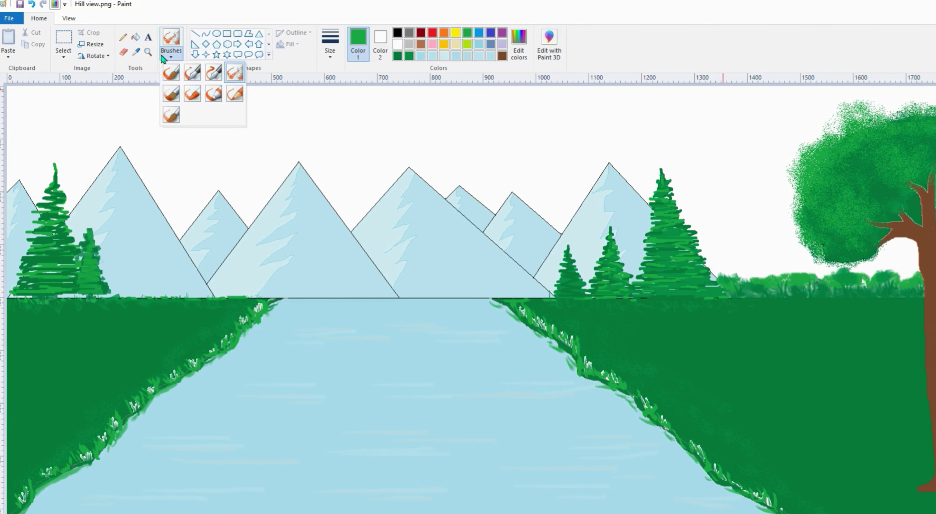
click(217, 94)
click(330, 61)
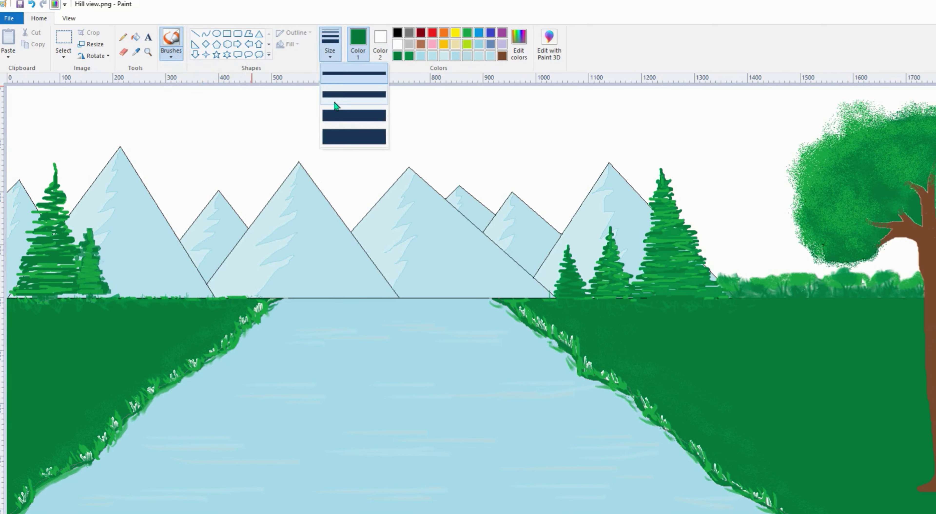
click(337, 131)
mouse_move(870, 236)
mouse_down()
mouse_move(848, 248)
mouse_move(887, 180)
mouse_move(922, 168)
mouse_move(863, 202)
mouse_move(853, 181)
mouse_up()
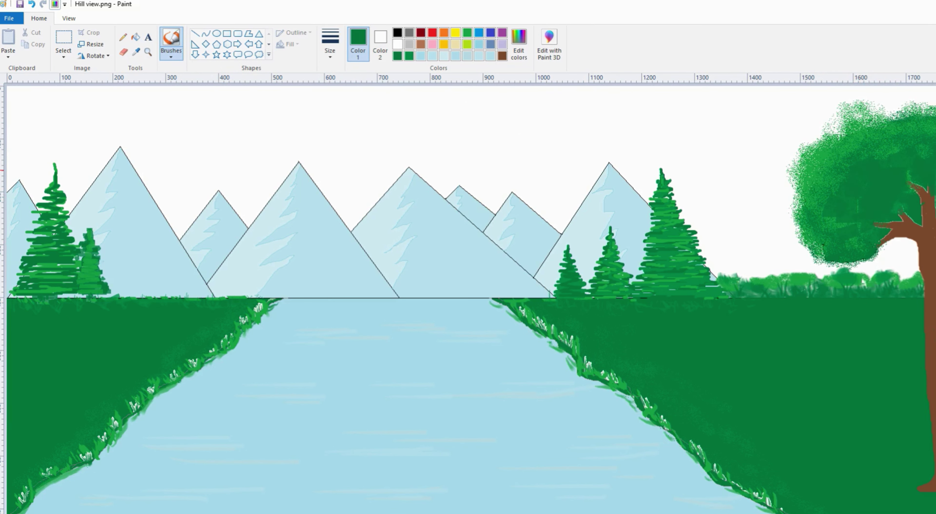
key(ctrl+z)
Step: Add dark green leaf texture over the light areas of the tree crown with the Natural pencil brush
click(171, 54)
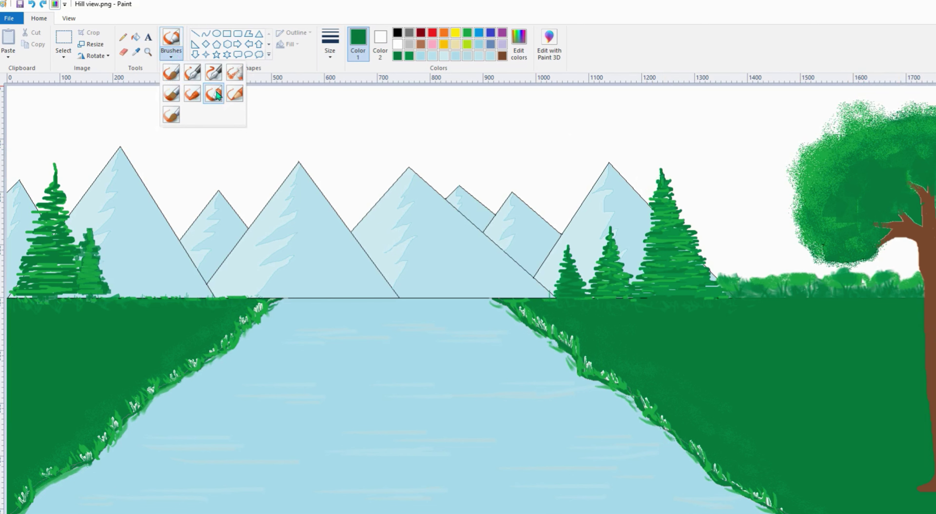
click(234, 93)
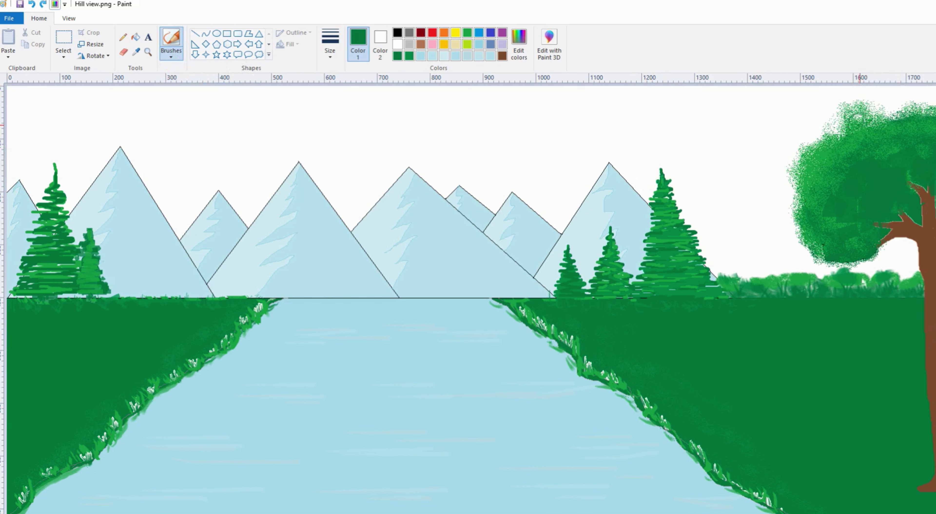
mouse_move(851, 125)
mouse_down()
mouse_move(868, 116)
mouse_move(807, 168)
mouse_move(811, 250)
mouse_move(796, 214)
mouse_move(800, 224)
mouse_move(800, 169)
mouse_move(898, 112)
mouse_move(906, 125)
mouse_move(851, 121)
mouse_move(927, 114)
mouse_up()
Step: Draw thin brown branches and twigs spreading from the trunk into the large tree's crown using the Oil brush at its smallest size
click(502, 56)
click(173, 54)
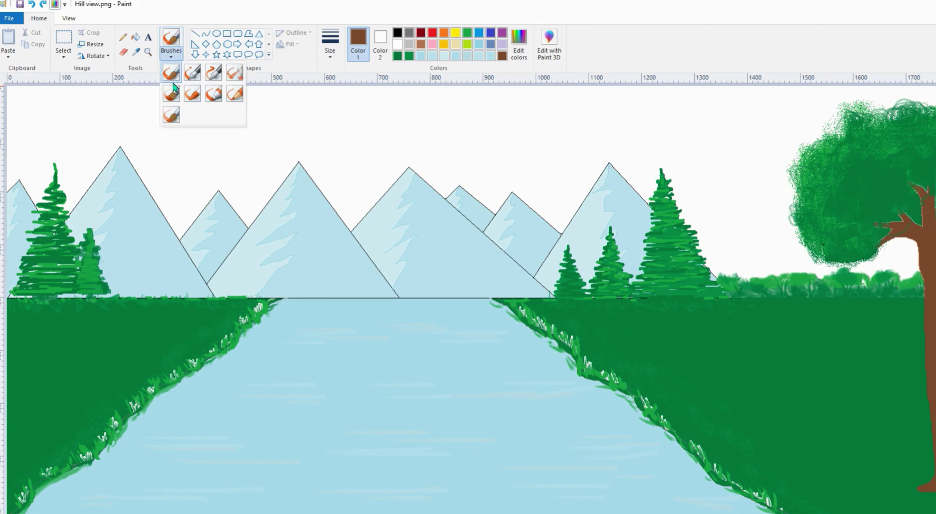
click(171, 94)
click(331, 47)
click(344, 74)
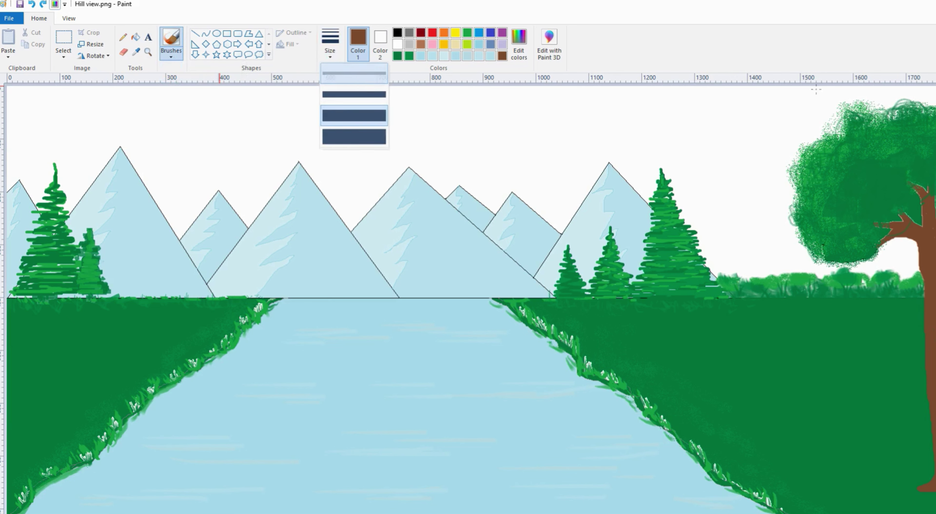
drag(903, 218, 879, 150)
key(ctrl+z)
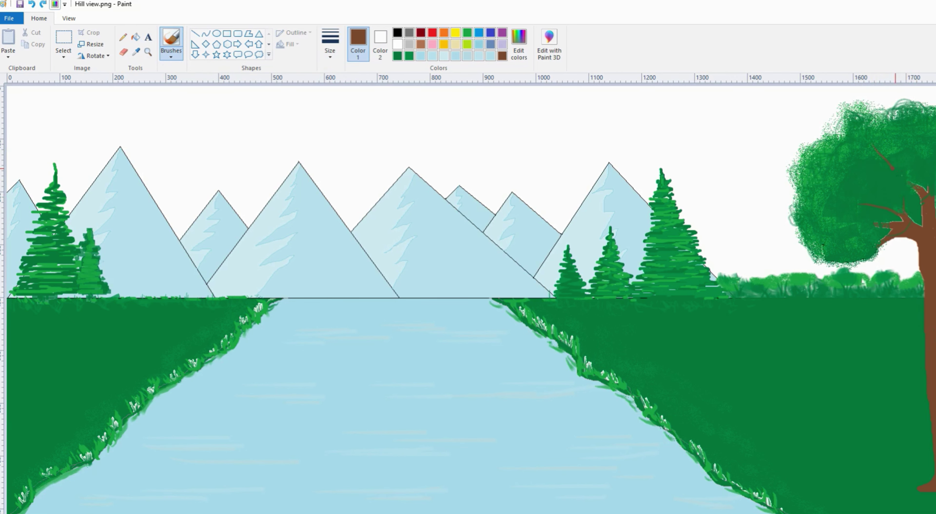
drag(913, 185, 873, 145)
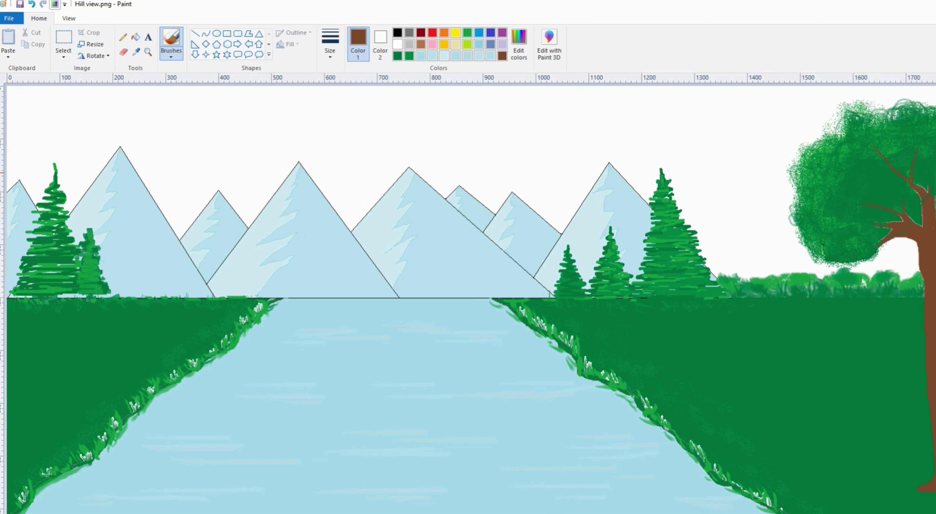
key(ctrl+z)
drag(905, 214, 879, 224)
key(ctrl+z)
Step: Spray dark green foliage over the lower brown branches of the large tree with the Airbrush
click(397, 55)
click(171, 55)
click(234, 75)
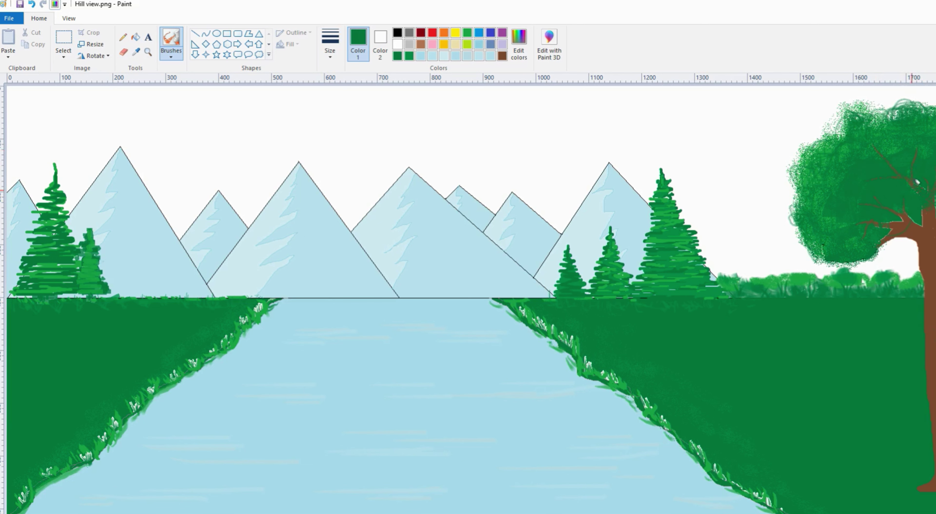
mouse_move(909, 228)
mouse_down()
mouse_move(889, 244)
mouse_move(892, 230)
mouse_move(910, 223)
mouse_move(903, 236)
mouse_move(889, 235)
mouse_move(920, 210)
mouse_move(898, 233)
mouse_up()
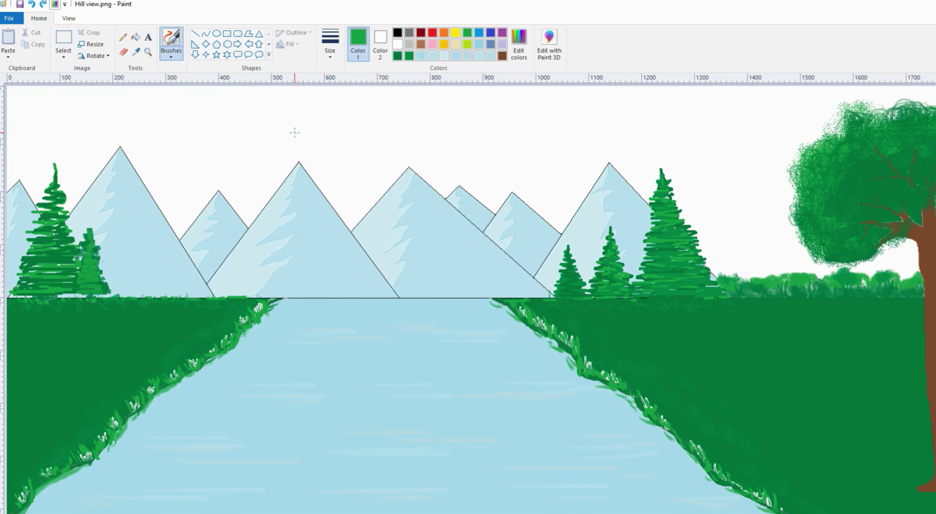
Step: Set up Calligraphy brush 1 with dark green as the drawing color
click(172, 56)
click(192, 73)
click(398, 56)
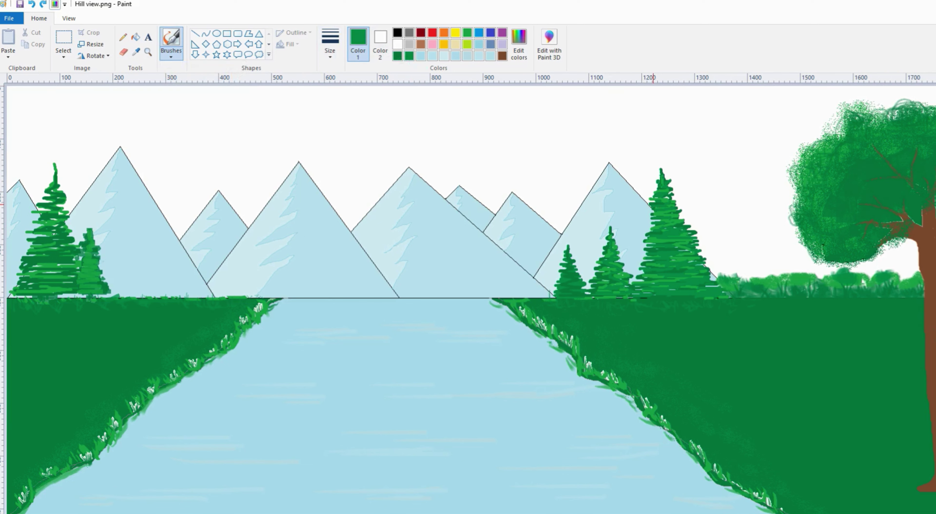